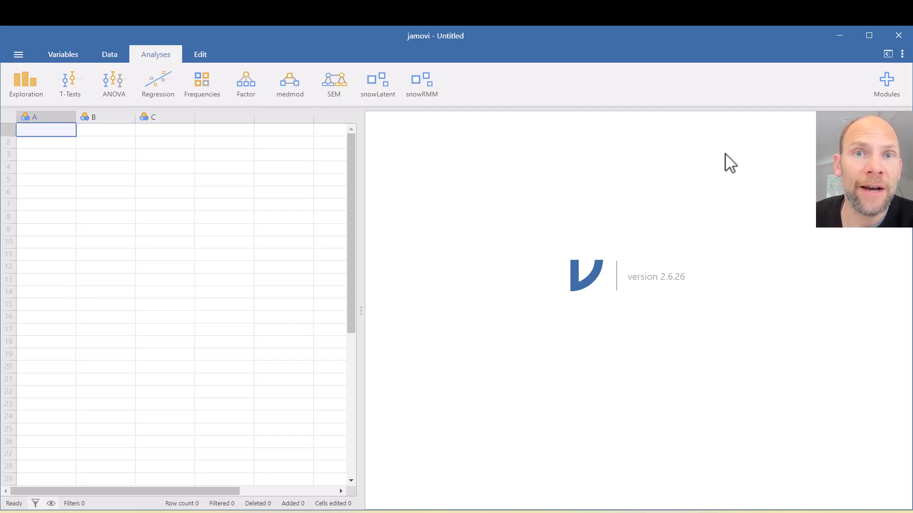
Step: Open the data file LPA_gender.txt from the LPA folder
{"action": "left_click", "coordinate": [18, 55]}
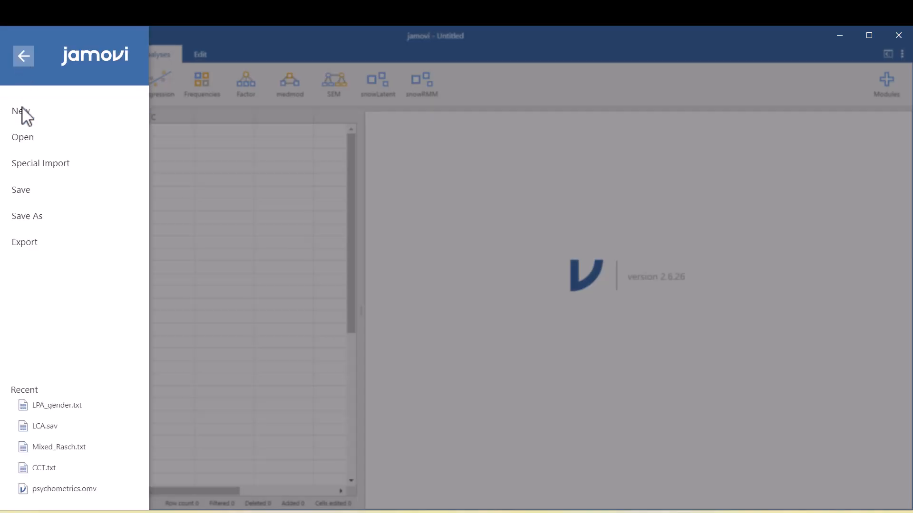
{"action": "left_click", "coordinate": [22, 139]}
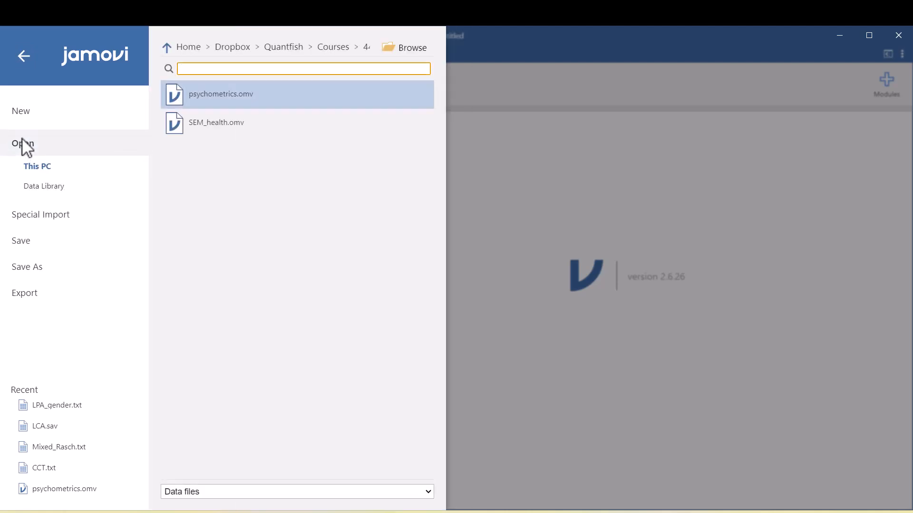
{"action": "left_click", "coordinate": [393, 56]}
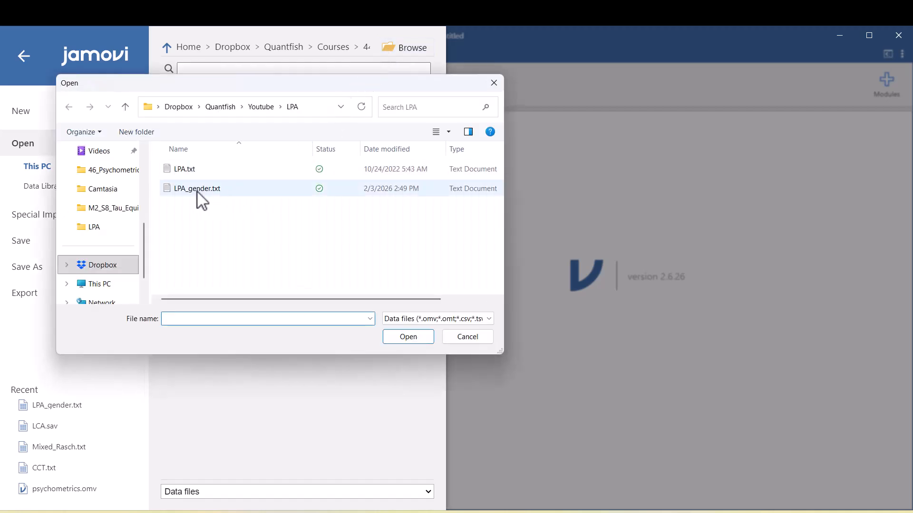
{"action": "left_click", "coordinate": [196, 191]}
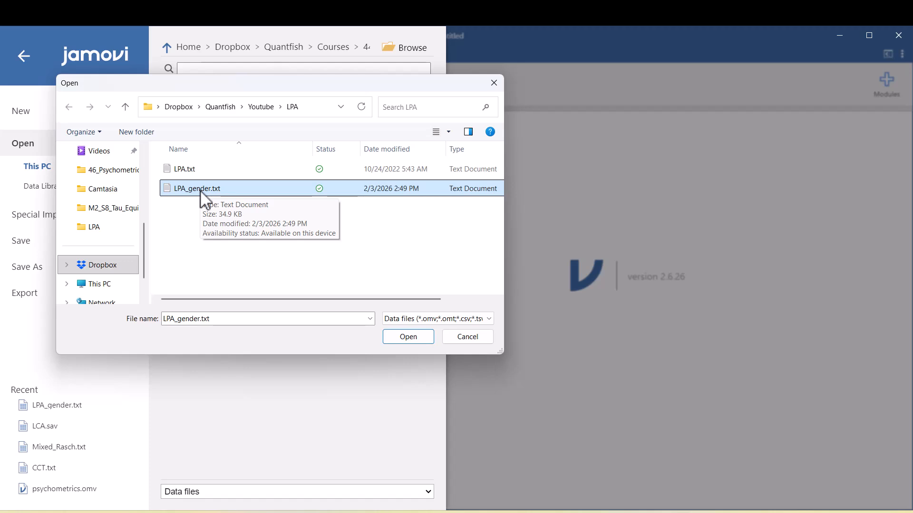
{"action": "left_click", "coordinate": [448, 319]}
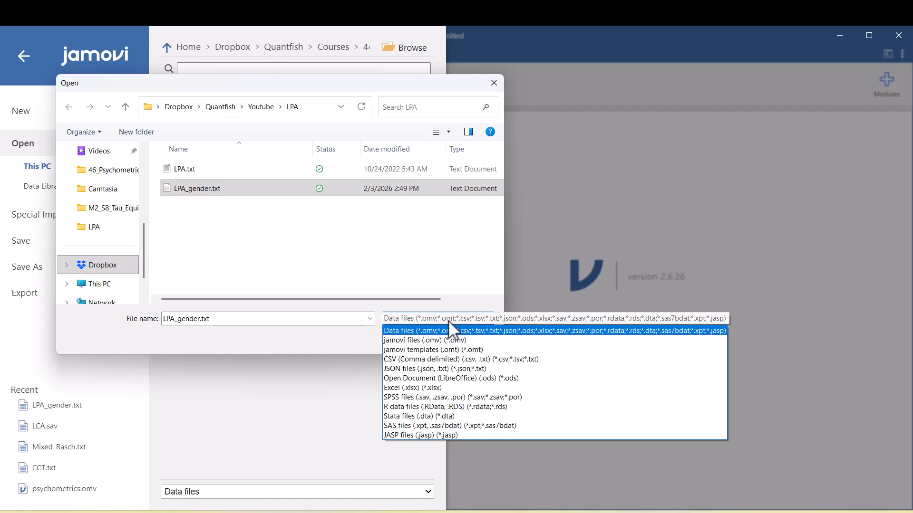
{"action": "left_click", "coordinate": [328, 341]}
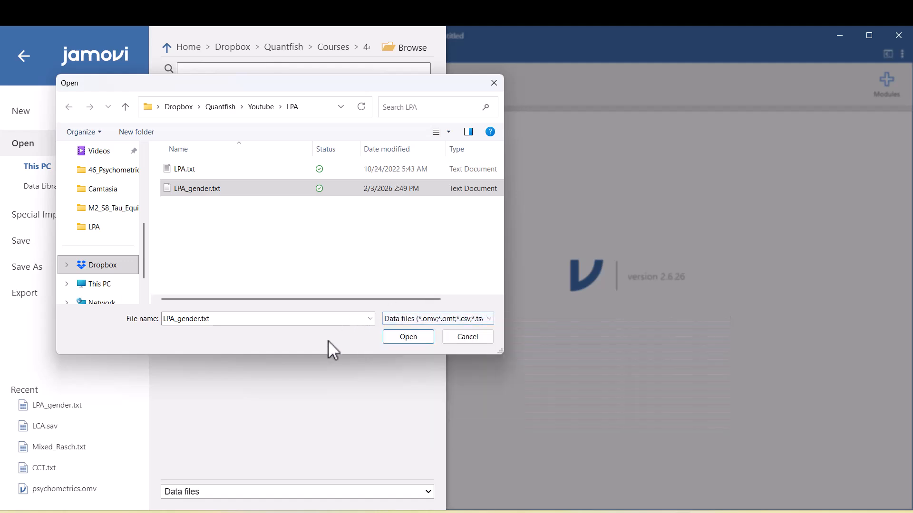
{"action": "left_click", "coordinate": [409, 336]}
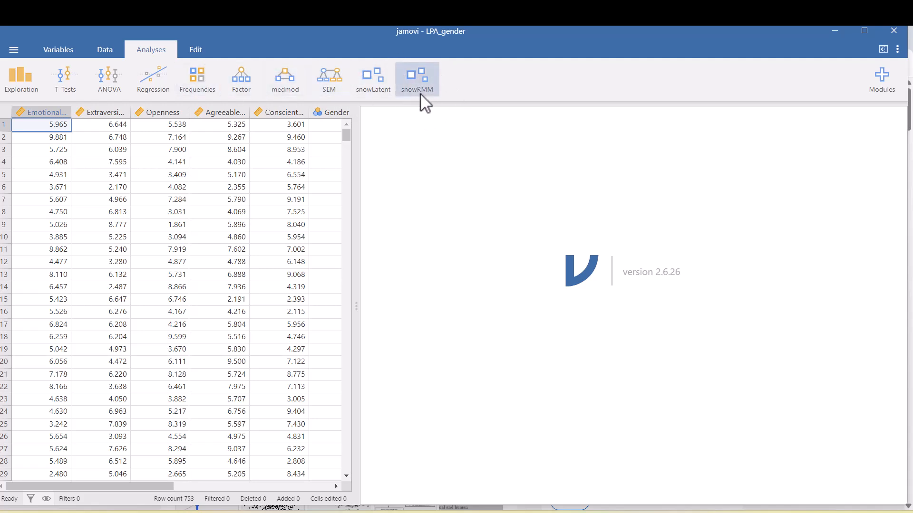
Step: Start a Latent Profile Analysis from the snowRMM module
{"action": "left_click", "coordinate": [878, 91]}
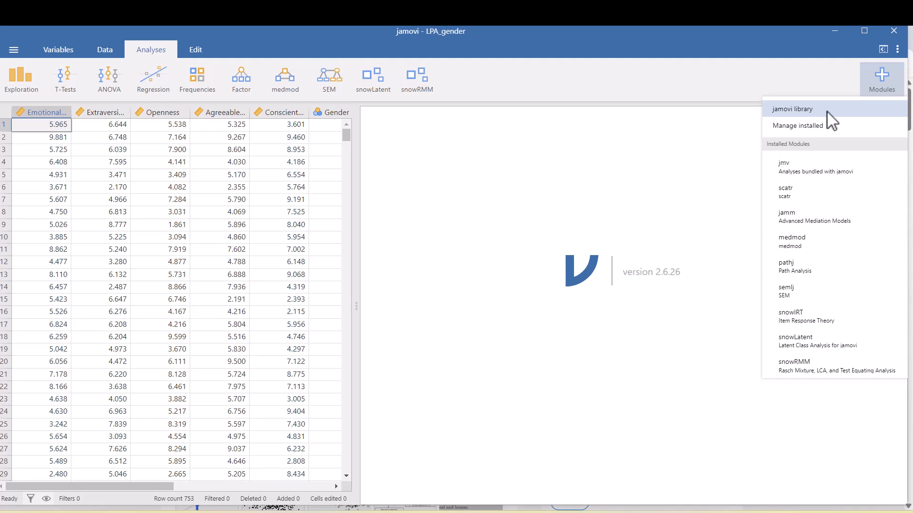
{"action": "left_click", "coordinate": [421, 90]}
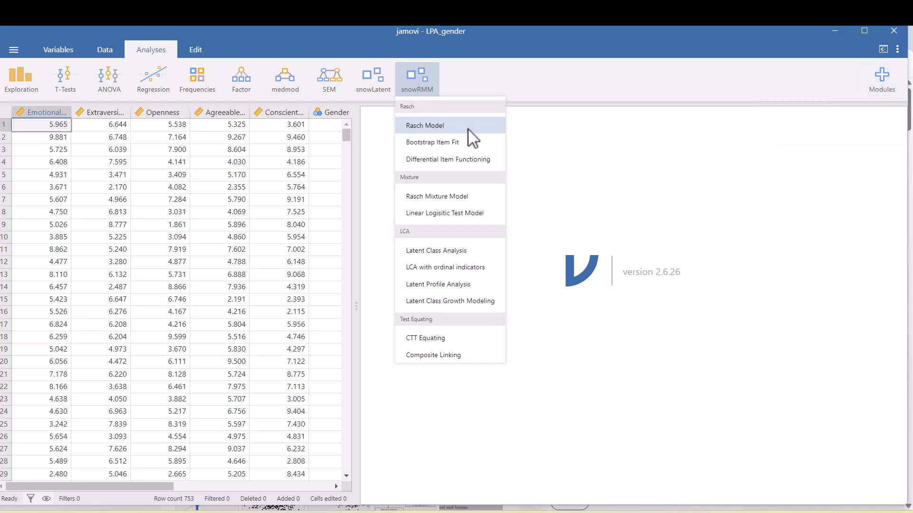
{"action": "left_click", "coordinate": [474, 251]}
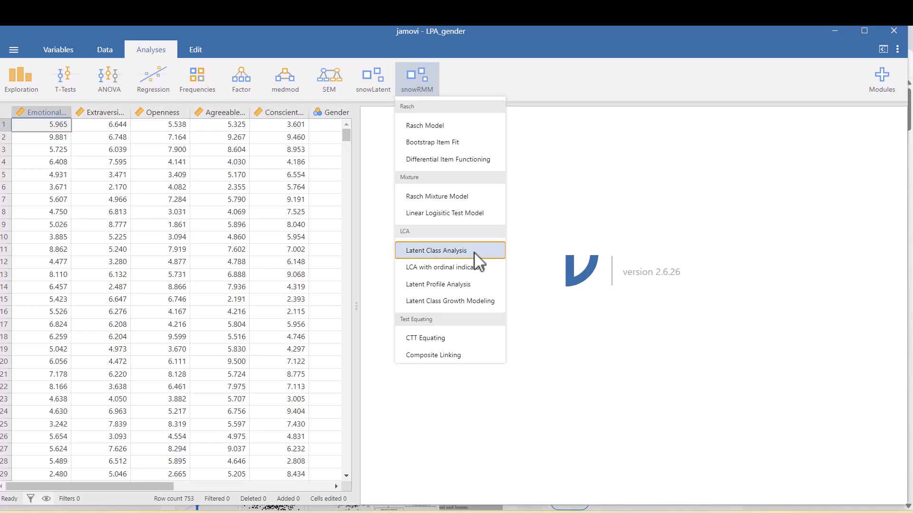
{"action": "left_click", "coordinate": [475, 285]}
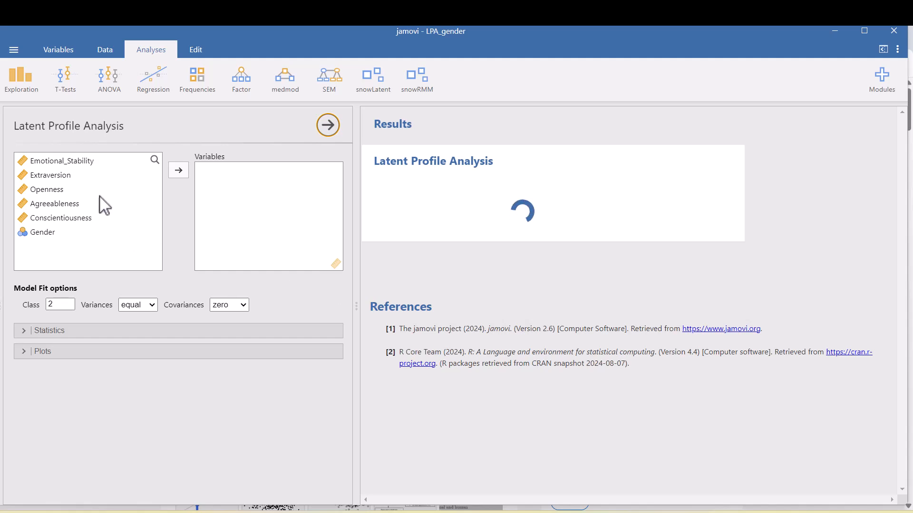
Step: Assign Emotional_Stability, Extraversion, Openness, Agreeableness and Conscientiousness as the variables of the latent profile analysis
{"action": "left_click", "coordinate": [90, 161]}
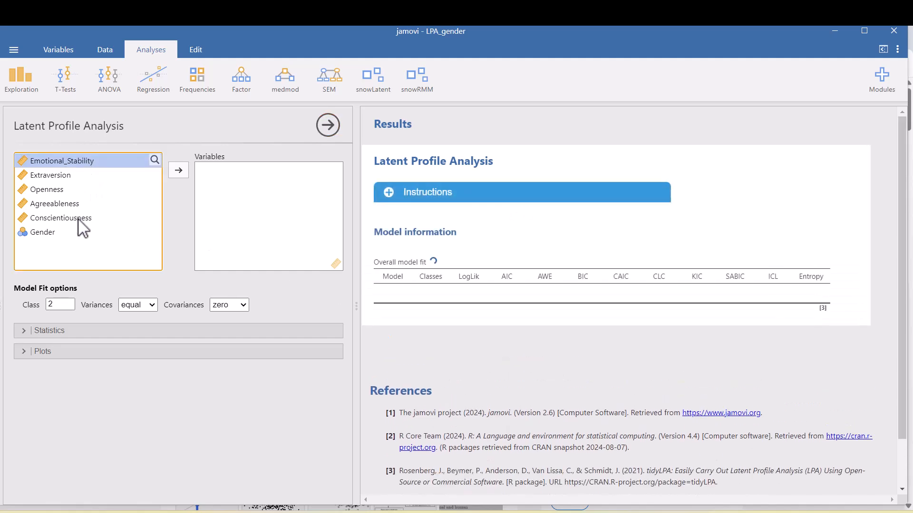
{"action": "left_click", "coordinate": [79, 220], "text": "shift"}
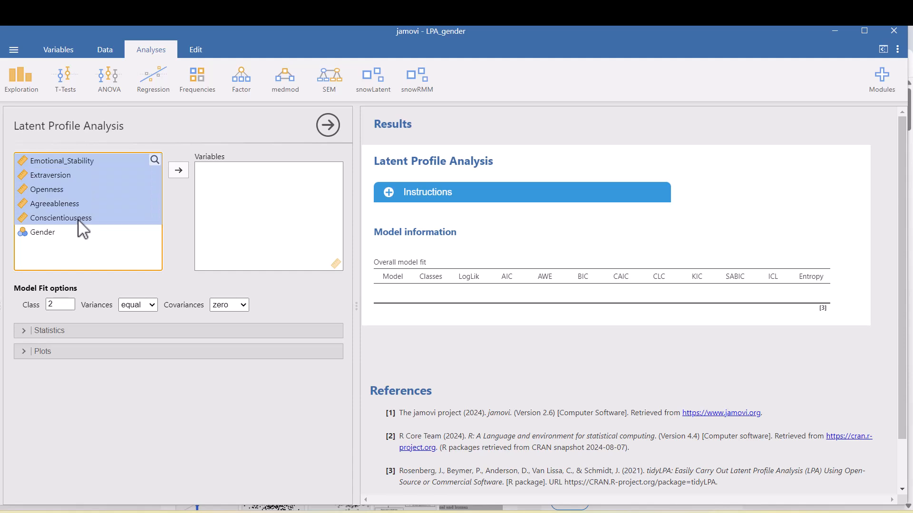
{"action": "left_click", "coordinate": [183, 169]}
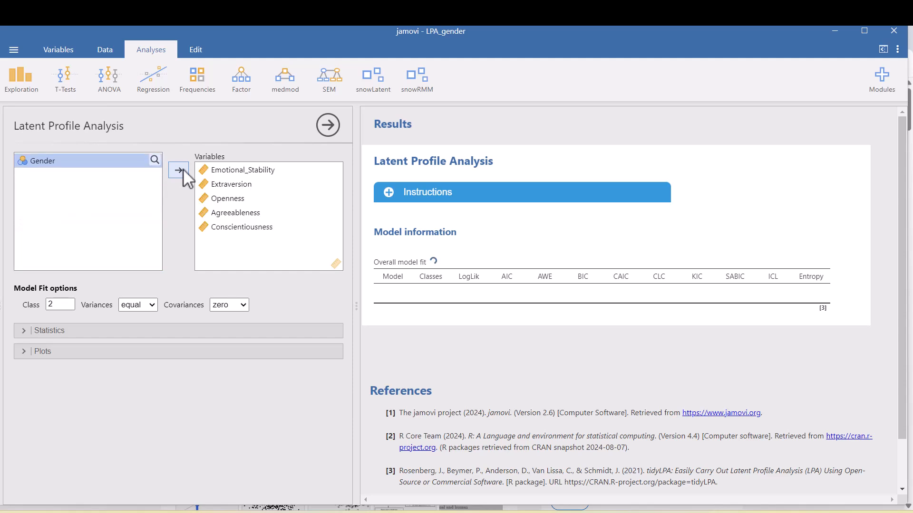
Step: Set the number of classes to 3, keeping variances equal and covariances at zero
{"action": "double_click", "coordinate": [55, 305]}
{"action": "left_click", "coordinate": [154, 305]}
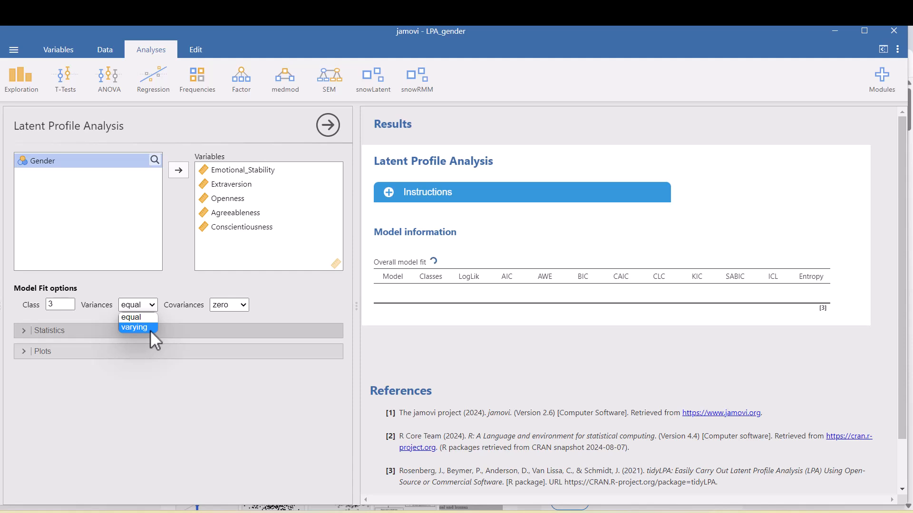
{"action": "left_click", "coordinate": [167, 314]}
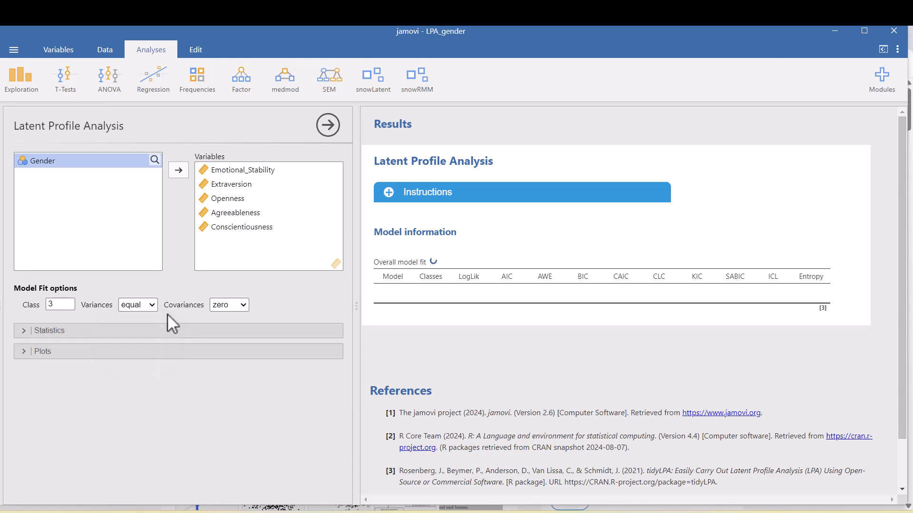
{"action": "left_click", "coordinate": [243, 304]}
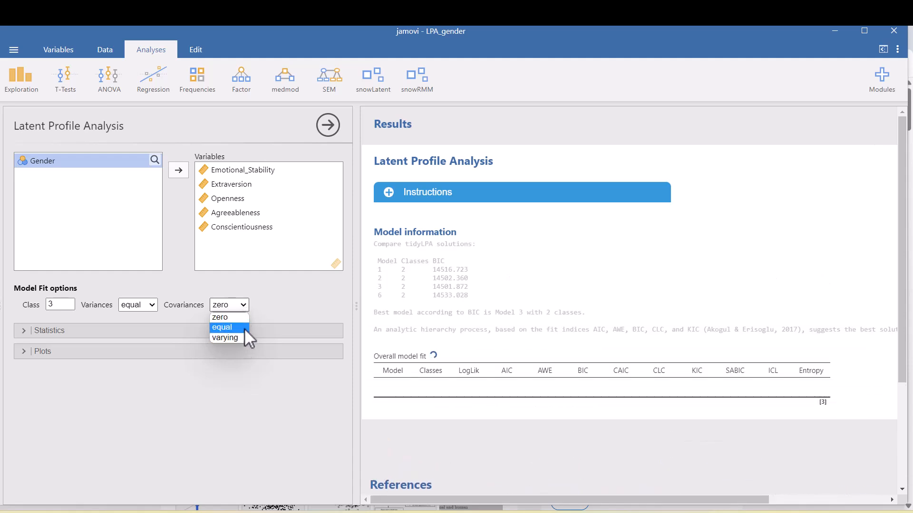
{"action": "left_click", "coordinate": [275, 300]}
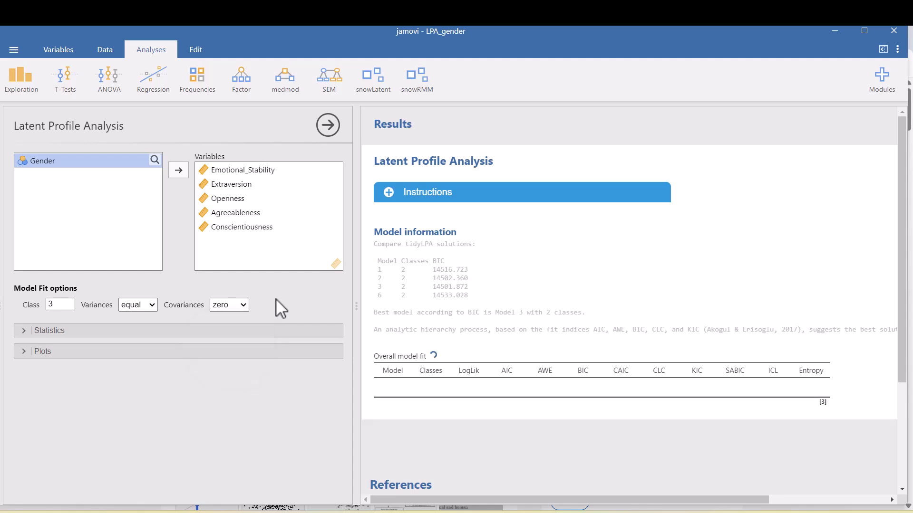
Step: Enable model fit, estimates, saved person membership and posterior probabilities, and add the Percentage of Class plot and the latent profile line plot
{"action": "left_click", "coordinate": [47, 332]}
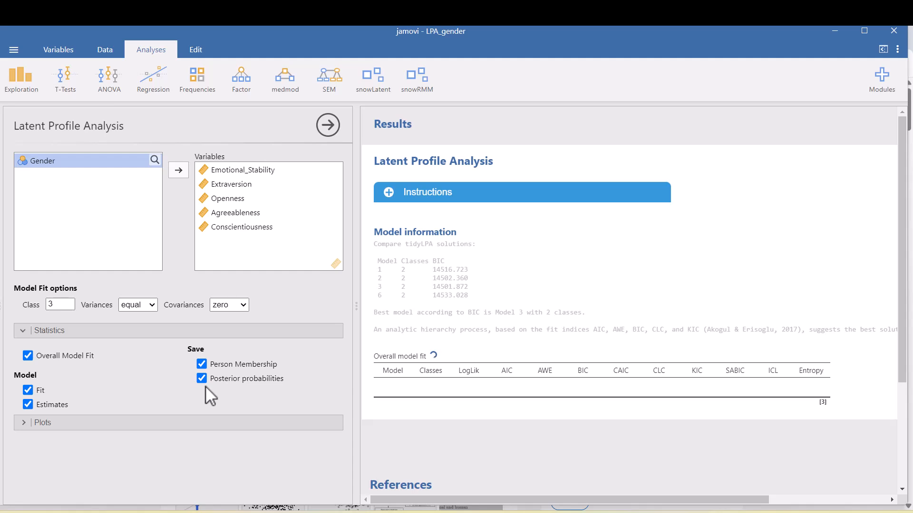
{"action": "left_click", "coordinate": [41, 423]}
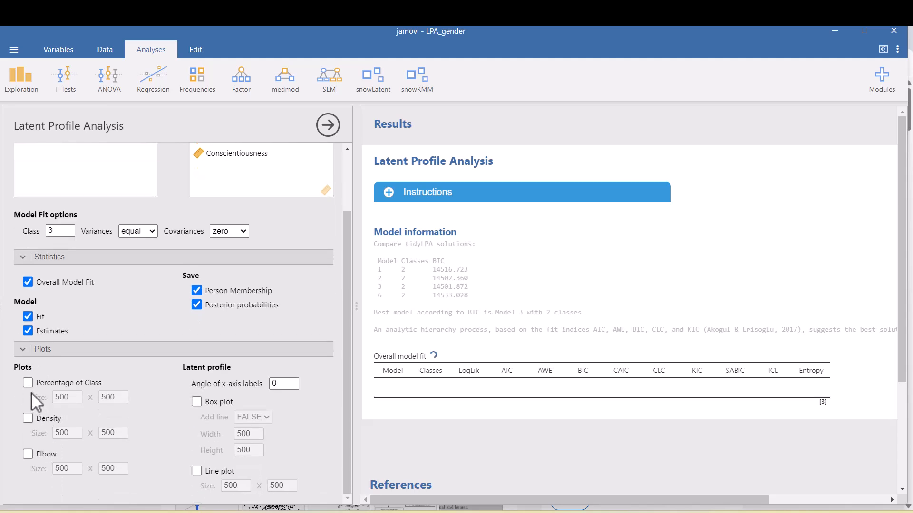
{"action": "left_click", "coordinate": [29, 382]}
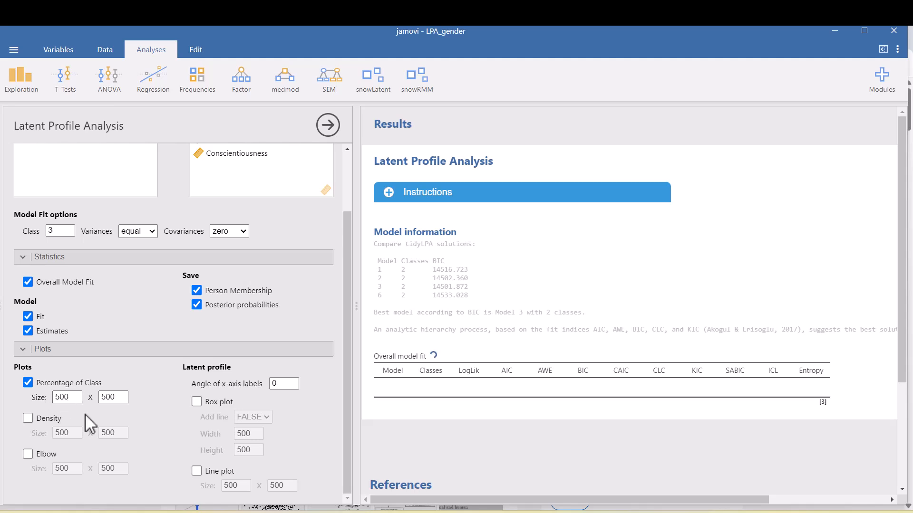
{"action": "left_click", "coordinate": [197, 472]}
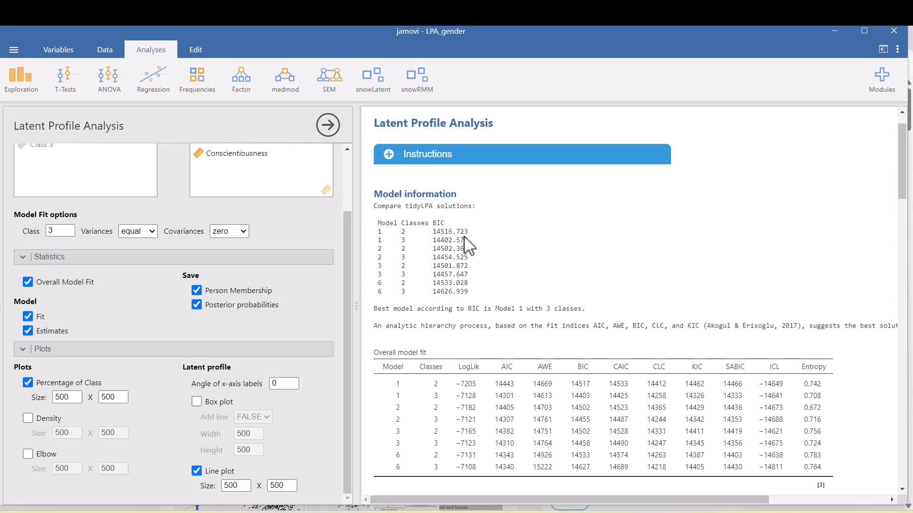
Step: Examine the results: the overall model fit comparison, the three-class fit values, the parameter estimates and the class percentage plot
{"action": "scroll", "coordinate": [487, 242], "scroll_direction": "down", "scroll_amount": 5}
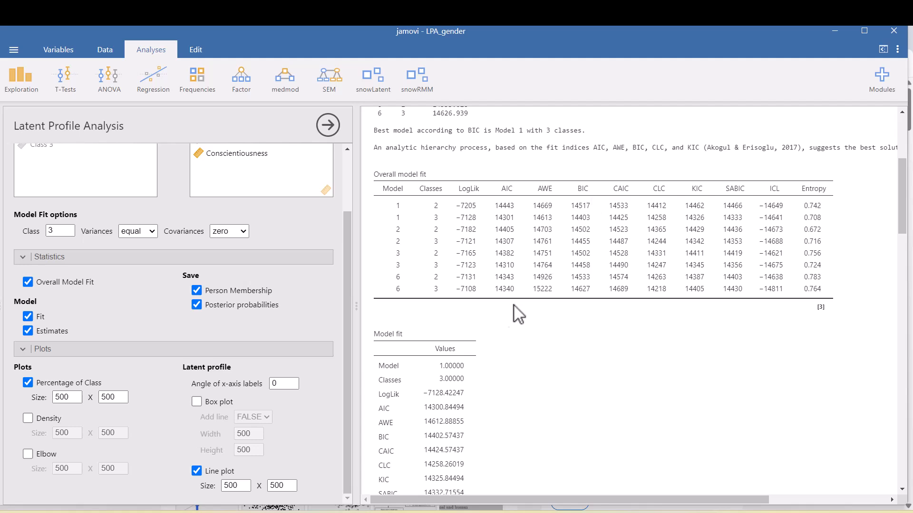
{"action": "scroll", "coordinate": [493, 316], "scroll_direction": "down", "scroll_amount": 4}
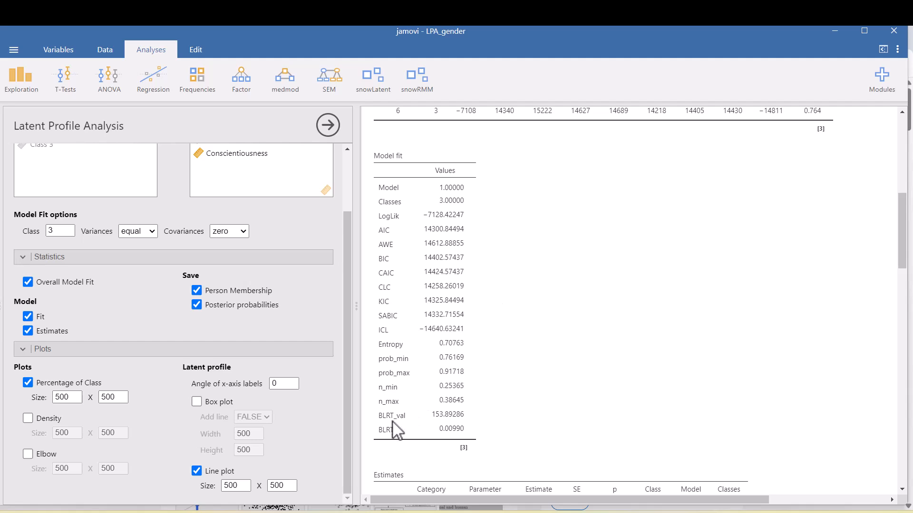
{"action": "scroll", "coordinate": [396, 430], "scroll_direction": "down", "scroll_amount": 3}
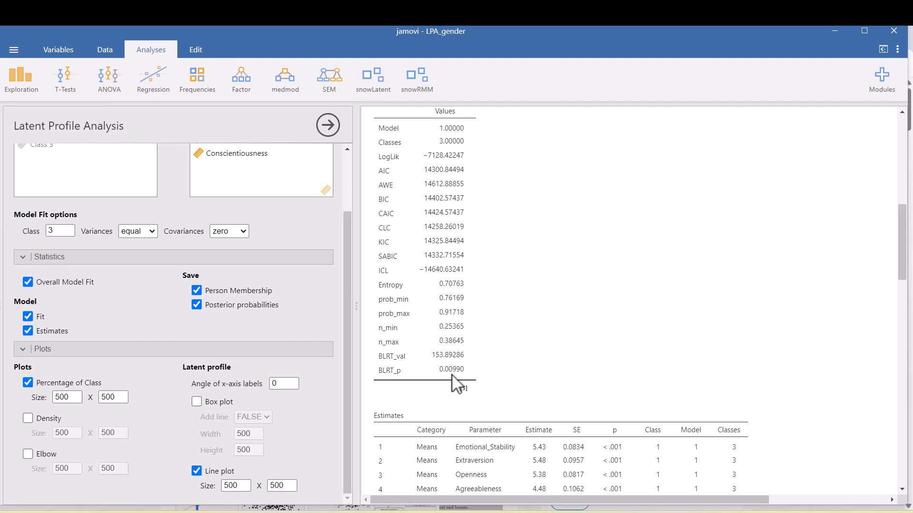
{"action": "scroll", "coordinate": [452, 375], "scroll_direction": "down", "scroll_amount": 6}
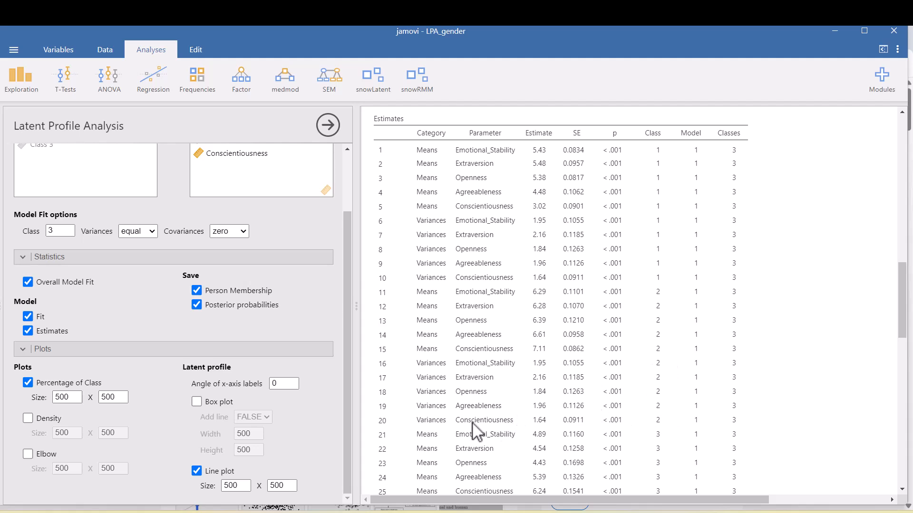
{"action": "scroll", "coordinate": [564, 414], "scroll_direction": "down", "scroll_amount": 1}
{"action": "scroll", "coordinate": [563, 406], "scroll_direction": "down", "scroll_amount": 3}
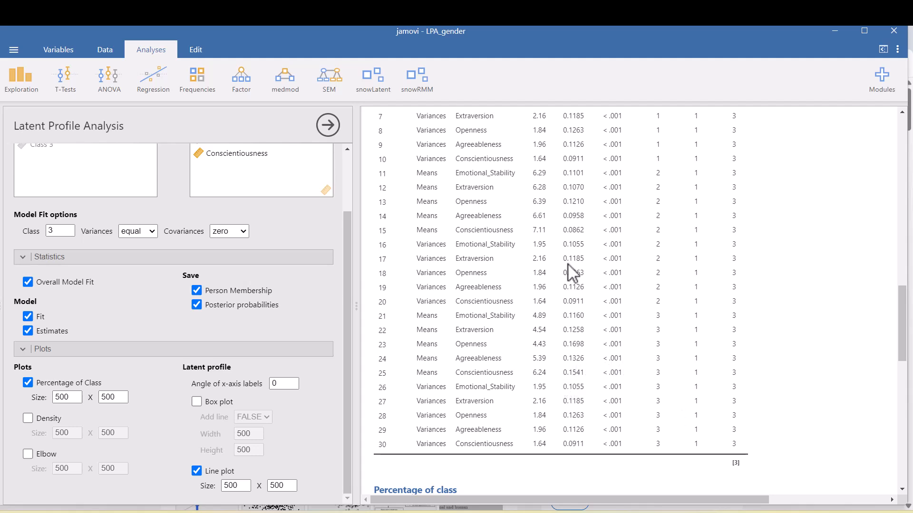
{"action": "scroll", "coordinate": [569, 266], "scroll_direction": "up", "scroll_amount": 3}
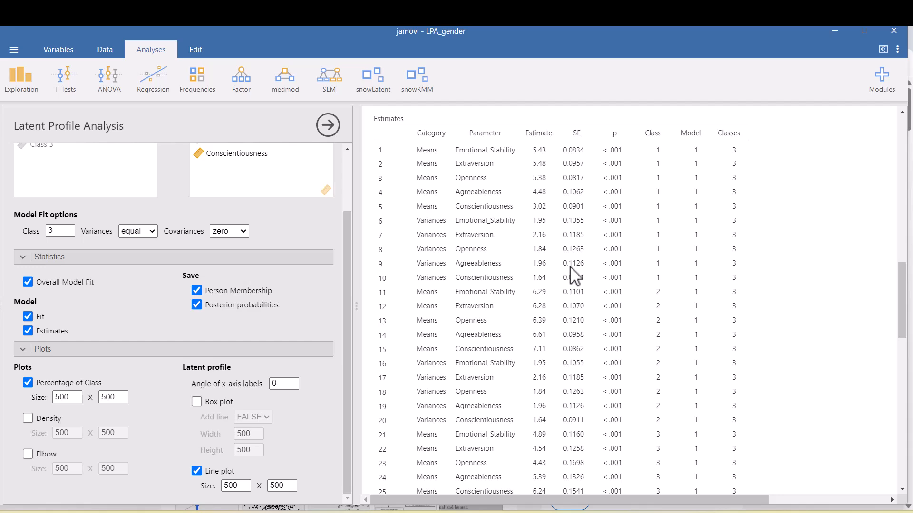
{"action": "scroll", "coordinate": [537, 240], "scroll_direction": "down", "scroll_amount": 8}
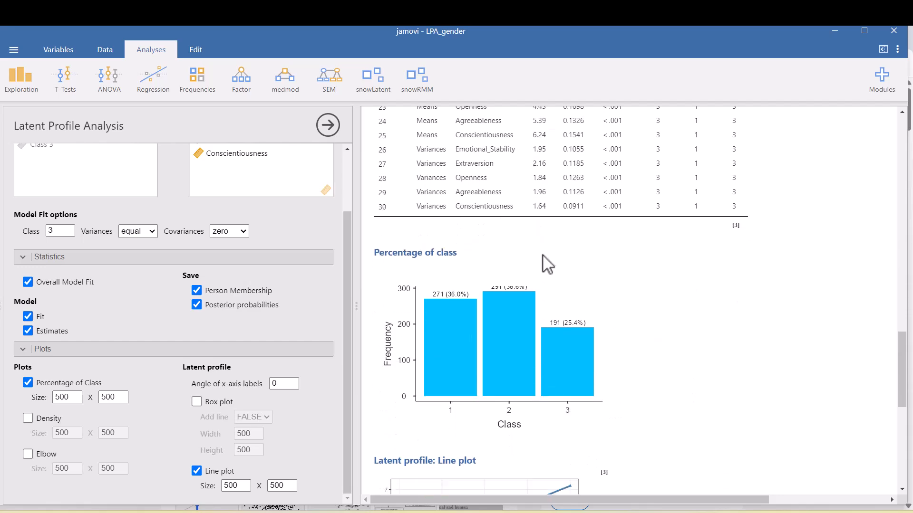
{"action": "scroll", "coordinate": [546, 259], "scroll_direction": "down", "scroll_amount": 3}
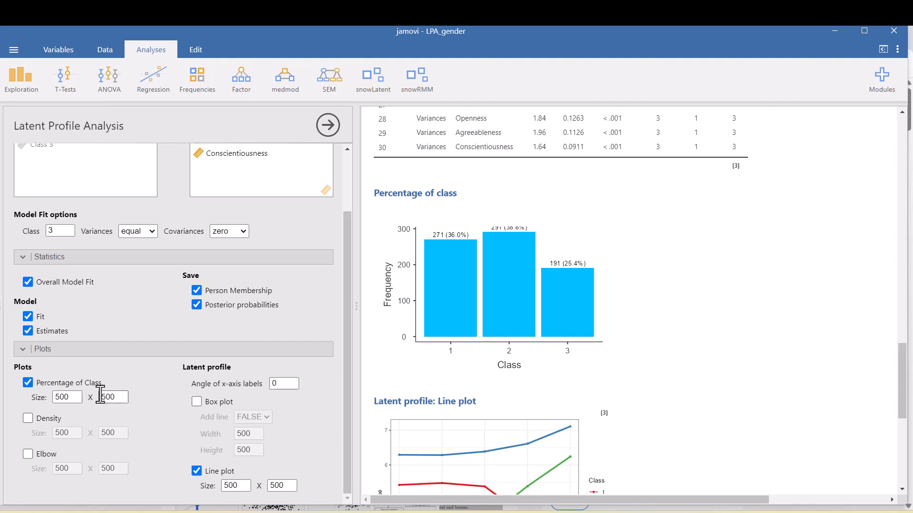
Step: Set the width of the Percentage of Class plot to 1000 and view the redrawn chart
{"action": "double_click", "coordinate": [60, 393]}
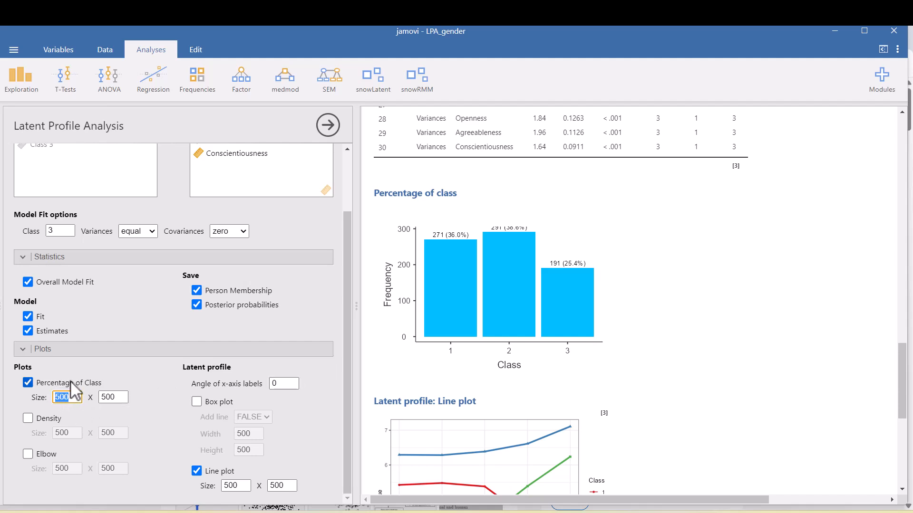
{"action": "left_click", "coordinate": [61, 399]}
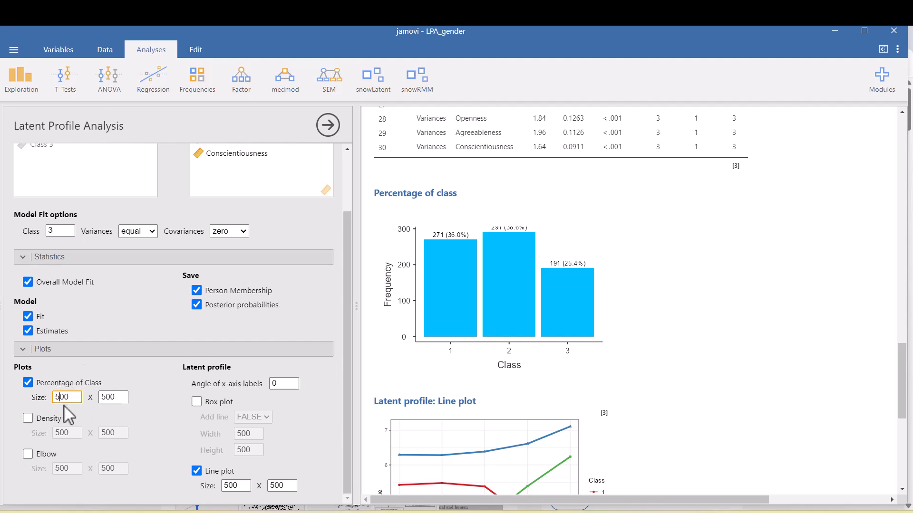
{"action": "key", "text": "BackSpace"}
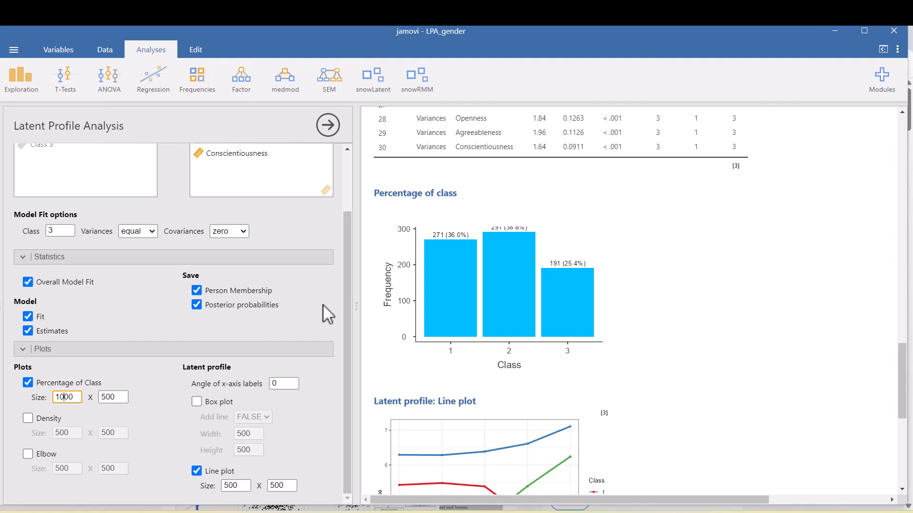
{"action": "left_click", "coordinate": [620, 283]}
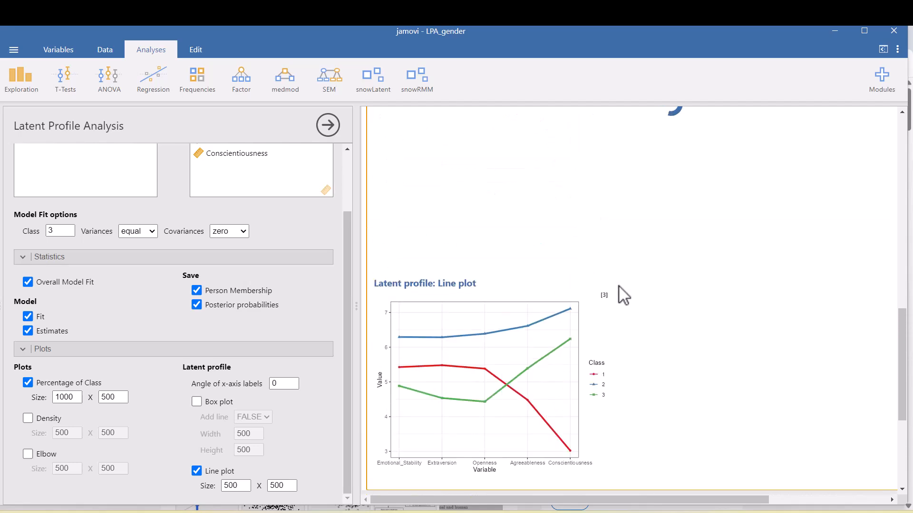
{"action": "scroll", "coordinate": [781, 171], "scroll_direction": "up", "scroll_amount": 3}
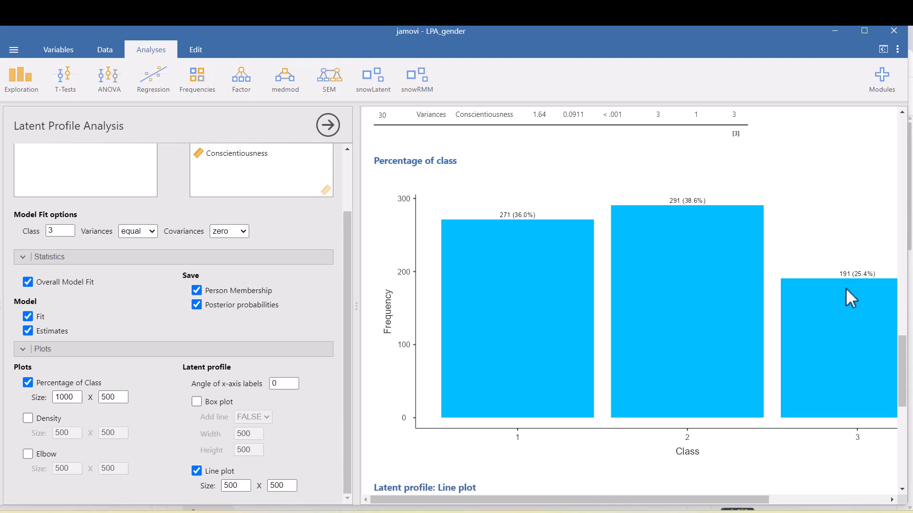
Step: Examine the latent profile line plot and the saved person membership and Output columns for the first data rows, and return to the analysis
{"action": "scroll", "coordinate": [675, 304], "scroll_direction": "down", "scroll_amount": 6}
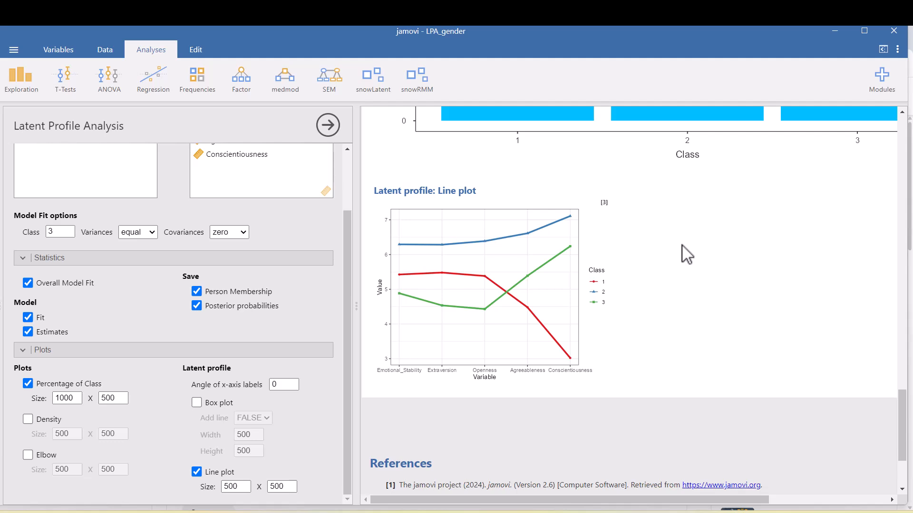
{"action": "left_click", "coordinate": [105, 50]}
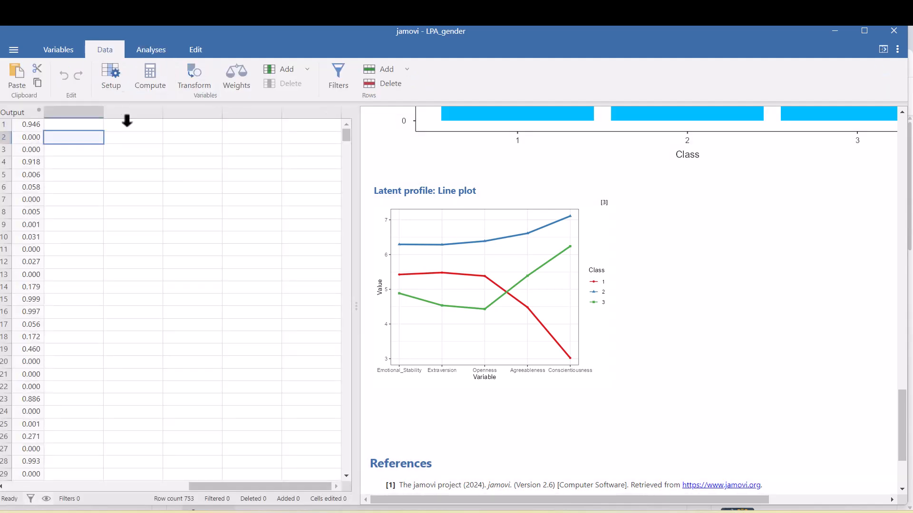
{"action": "left_click_drag", "start_coordinate": [222, 490], "coordinate": [69, 500]}
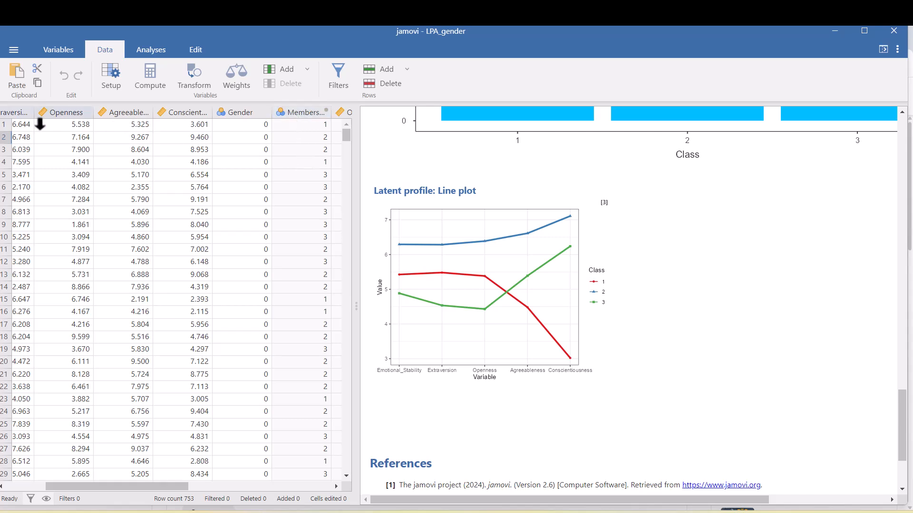
{"action": "left_click", "coordinate": [10, 127]}
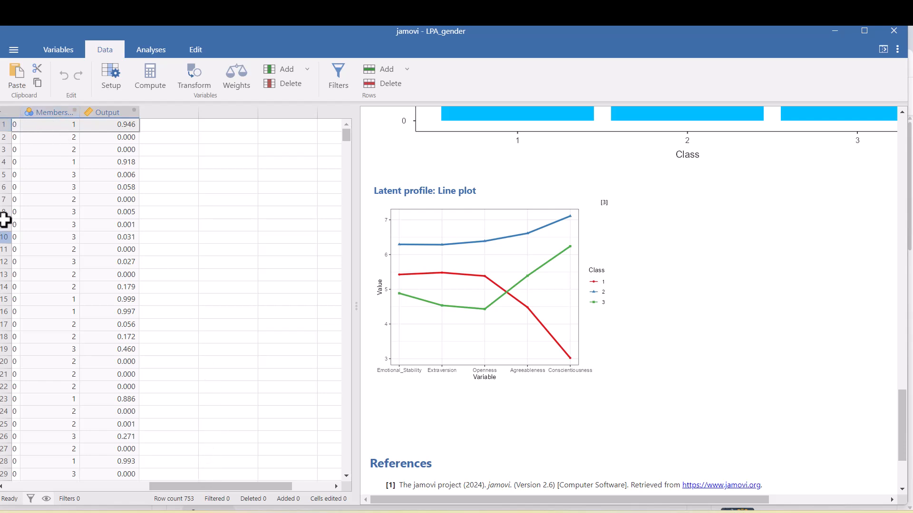
{"action": "left_click", "coordinate": [6, 141]}
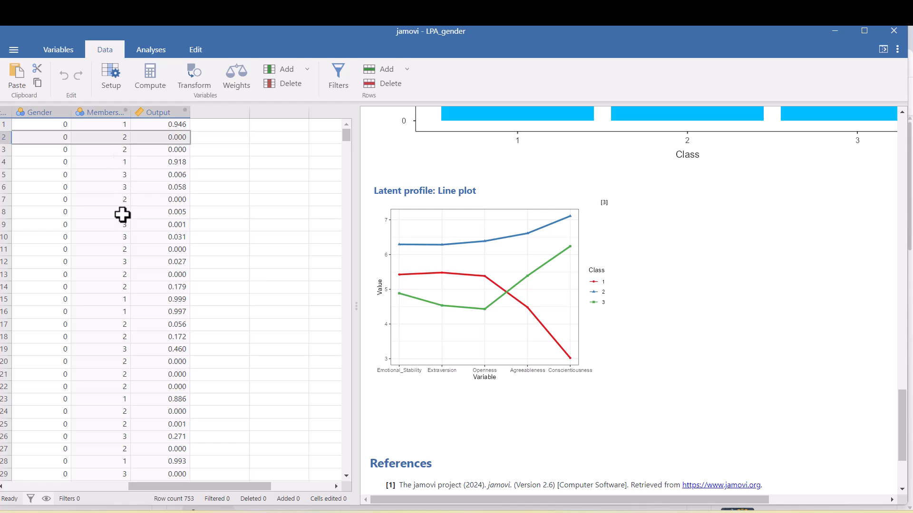
{"action": "left_click", "coordinate": [683, 196]}
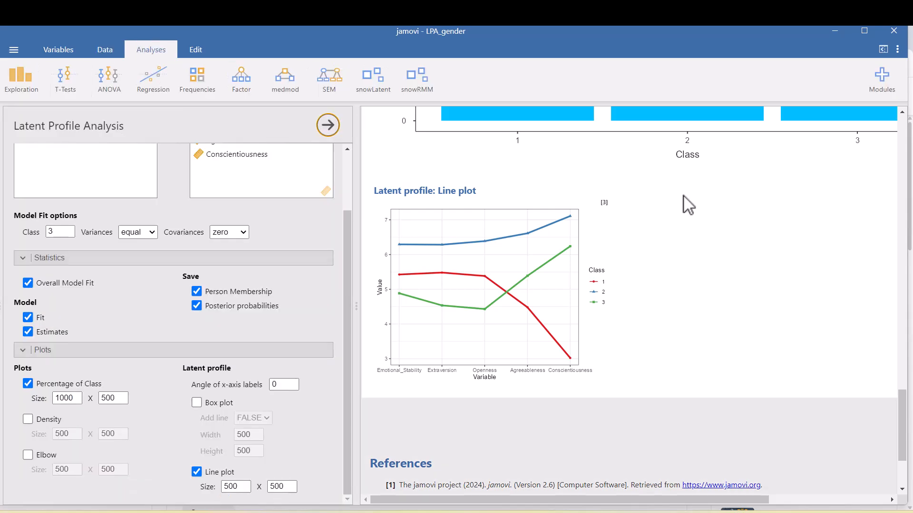